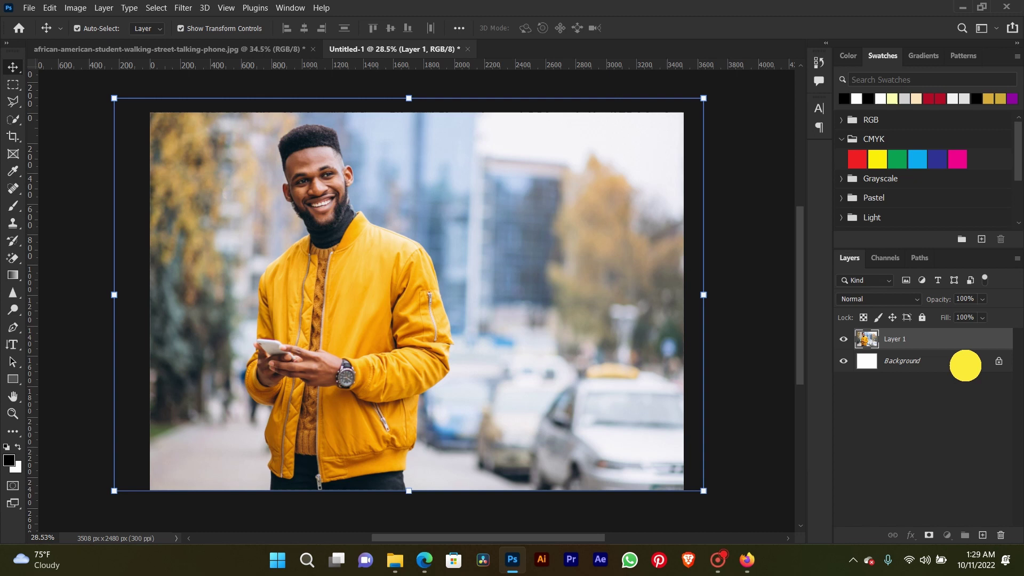
# Step: Unlock the white Background as Layer 0 and move a Ctrl+J copy of the street photo below it
pyautogui.click(966, 366)
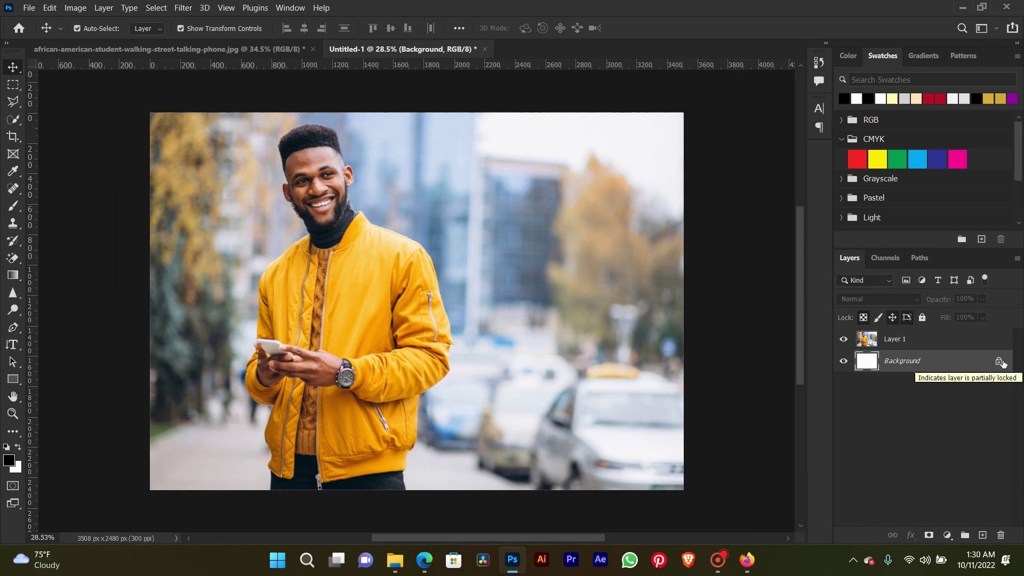
pyautogui.click(999, 362)
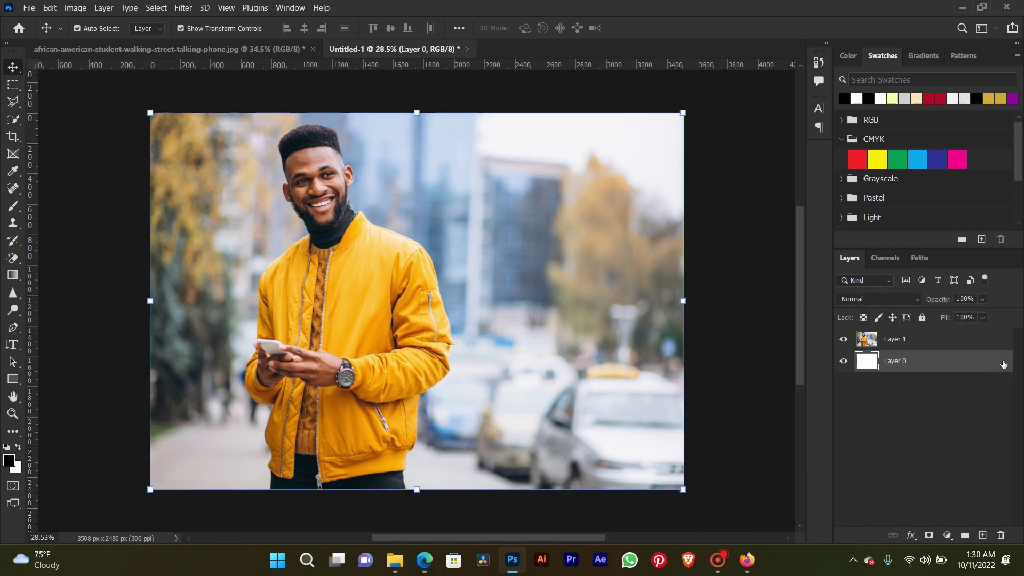
pyautogui.click(891, 343)
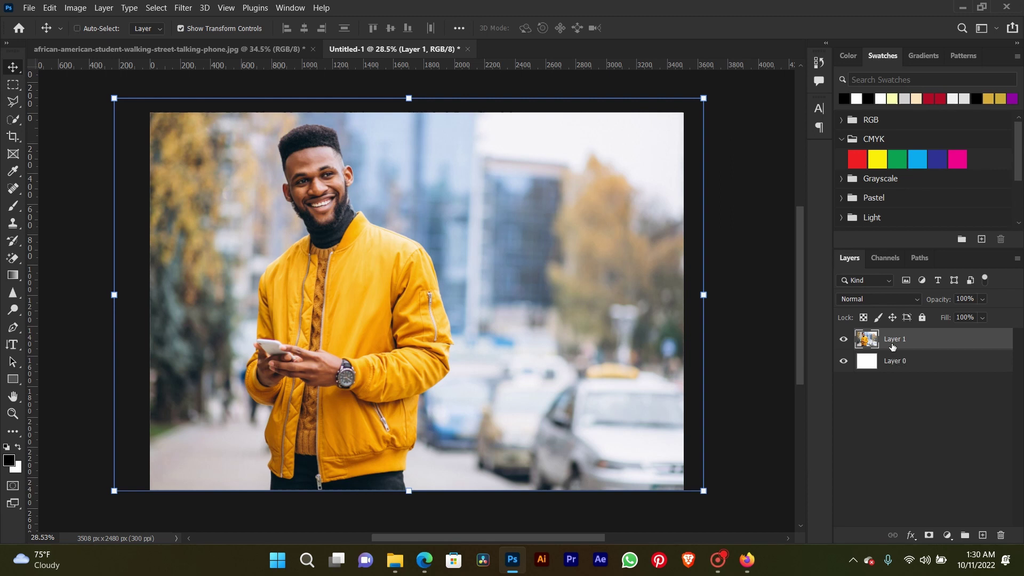
pyautogui.hotkey('ctrl', 'j')
pyautogui.click(913, 338)
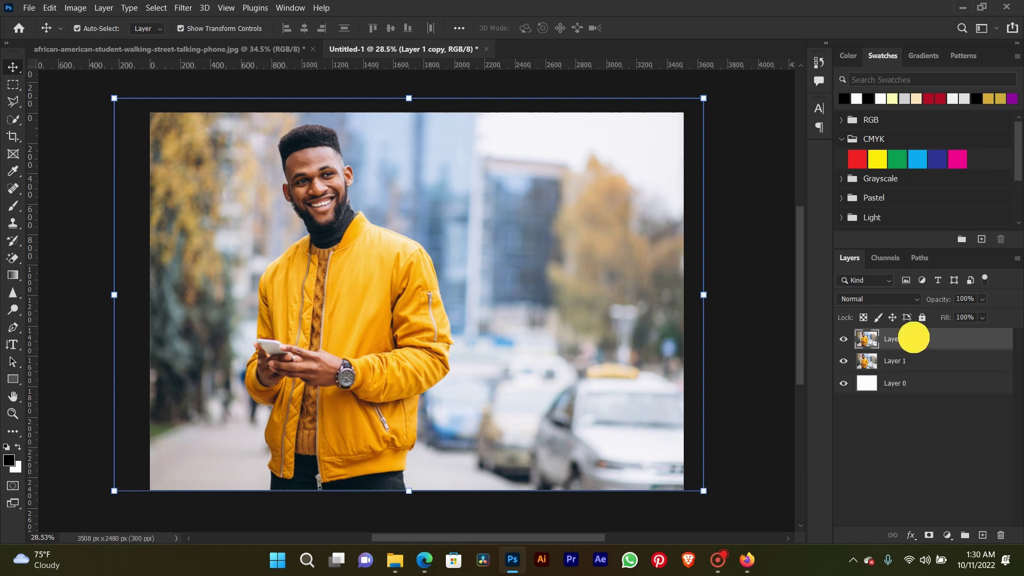
pyautogui.moveTo(913, 338); pyautogui.dragTo(911, 402)
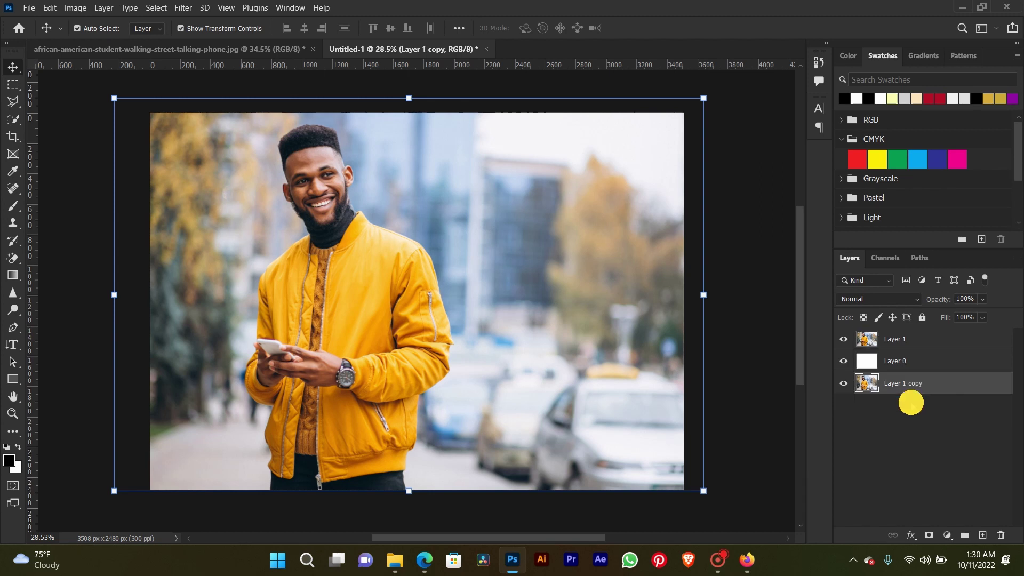
pyautogui.click(909, 356)
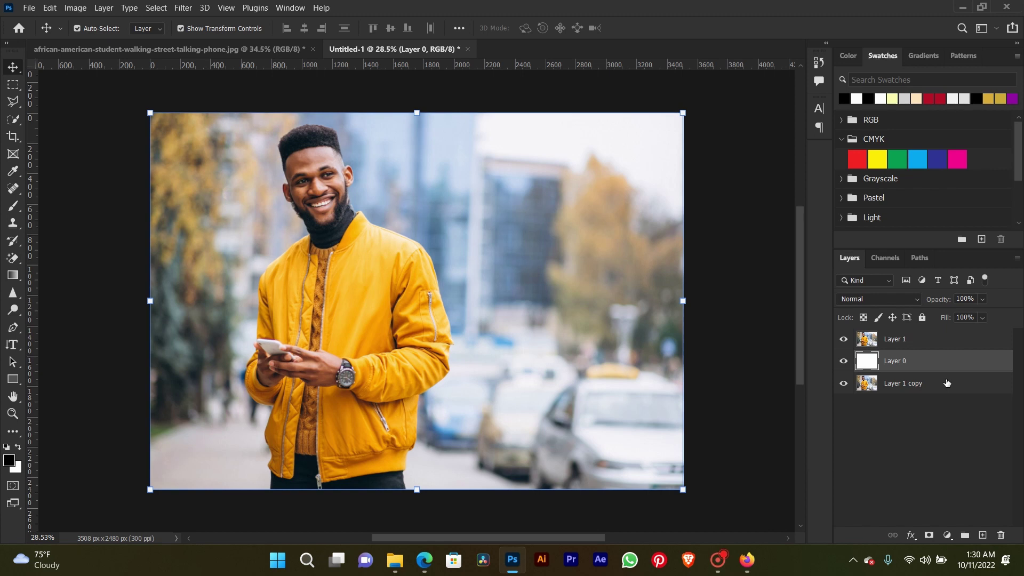
pyautogui.click(898, 347)
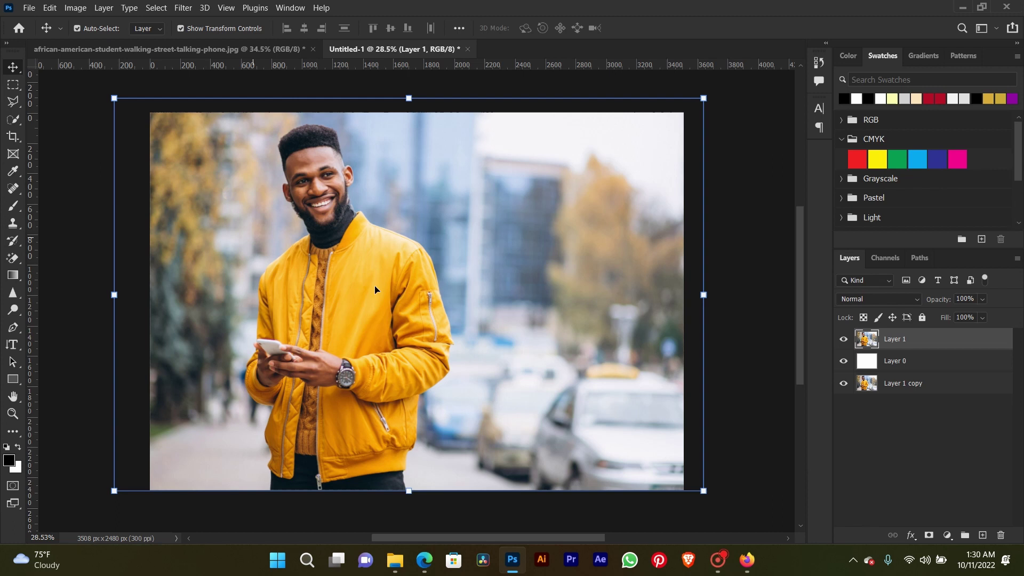
# Step: Use Select > Subject to select the man in the yellow jacket on Layer 1
pyautogui.click(156, 8)
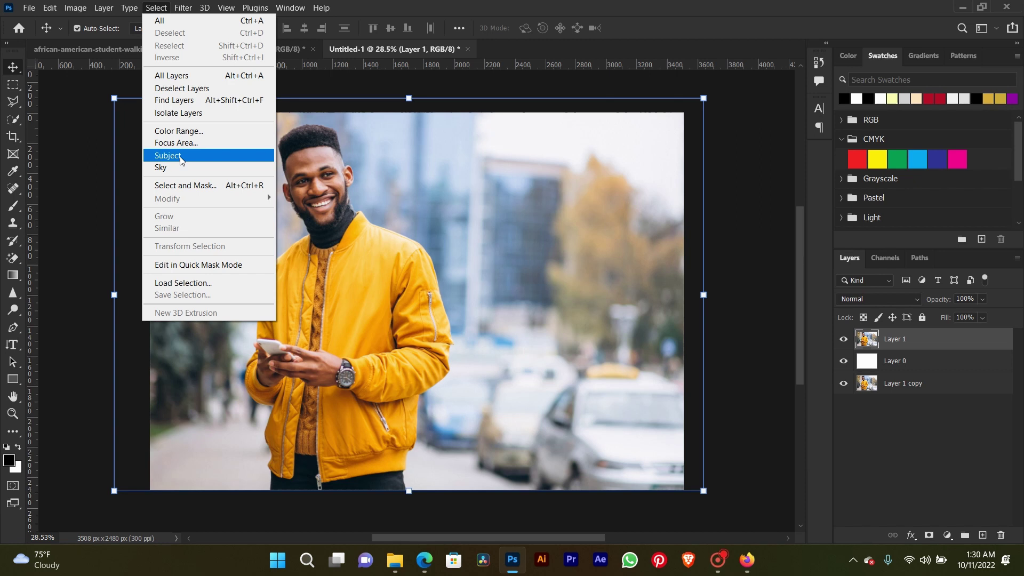
pyautogui.click(181, 159)
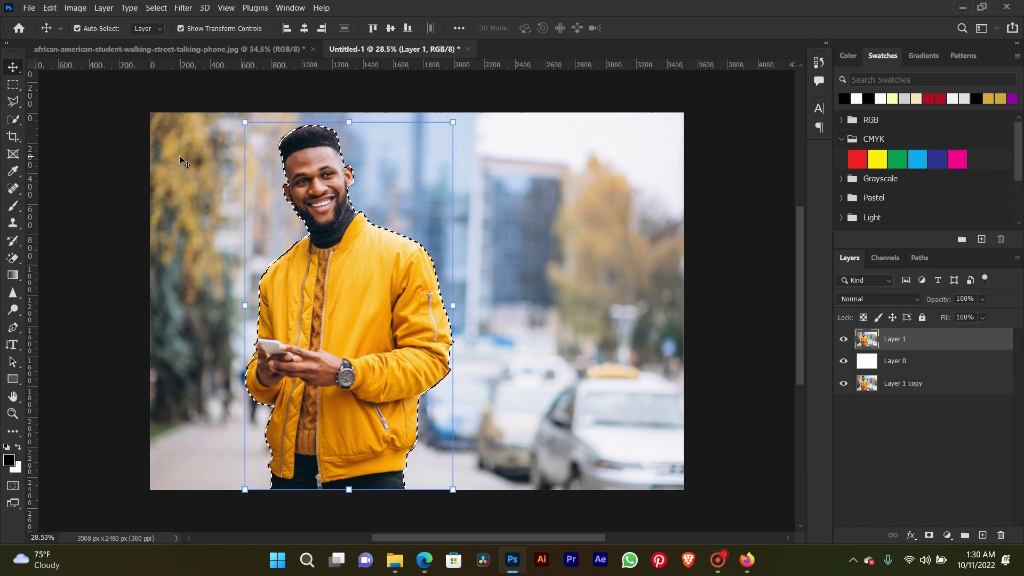
pyautogui.click(8, 106)
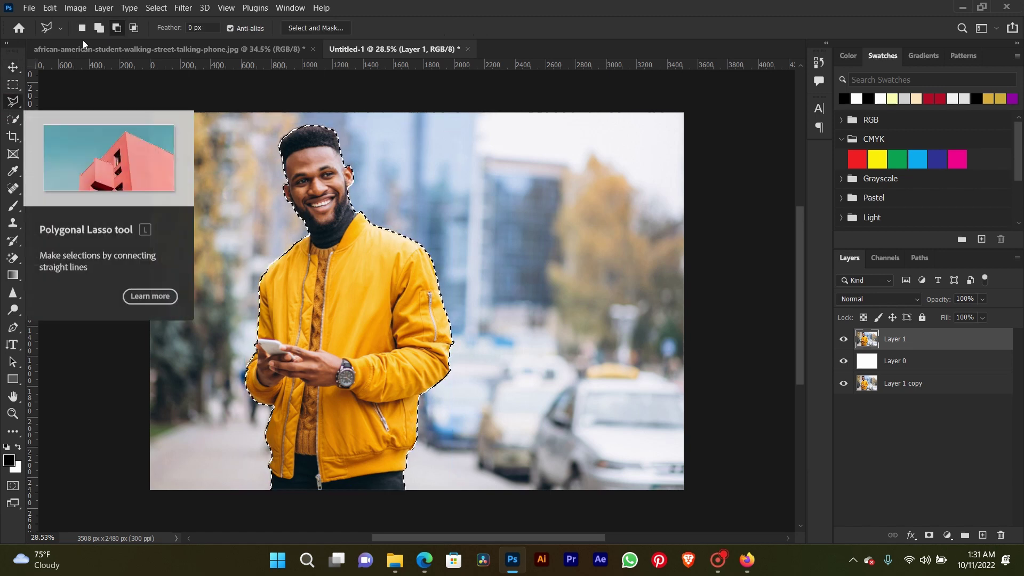
# Step: Refine the selection in Select and Mask, outputting it as a layer mask on Layer 1
pyautogui.click(339, 32)
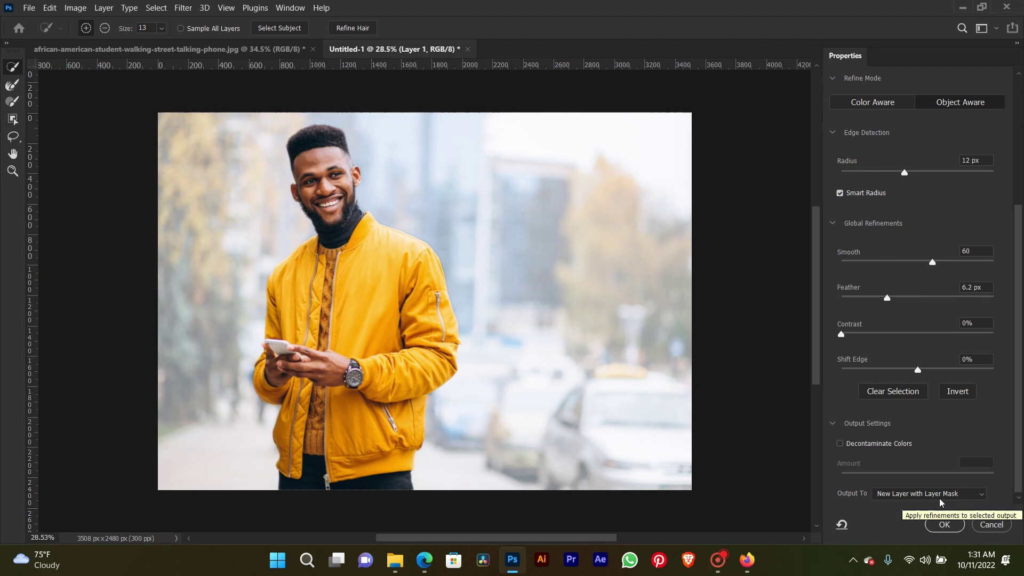
pyautogui.click(940, 498)
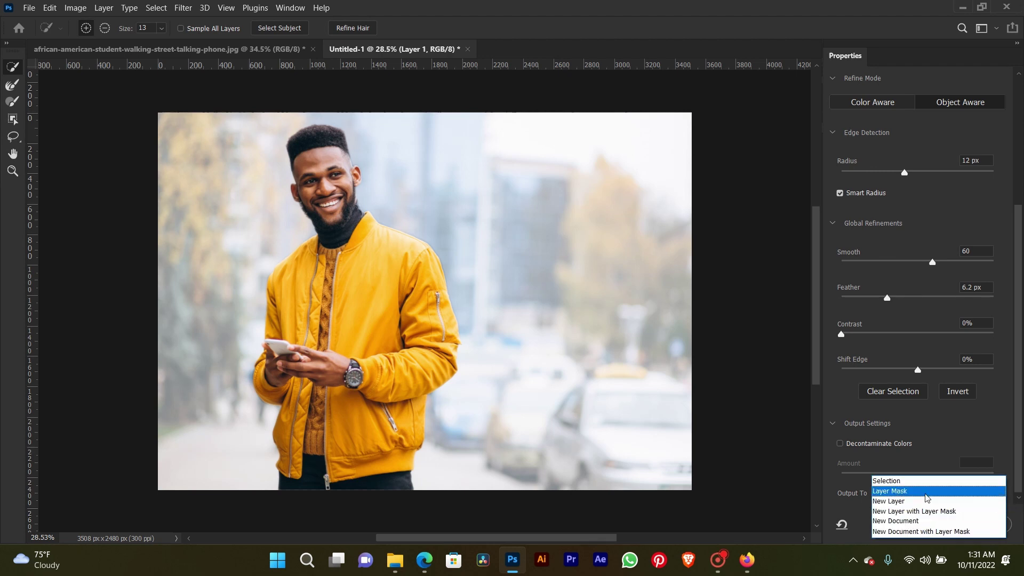
pyautogui.click(925, 492)
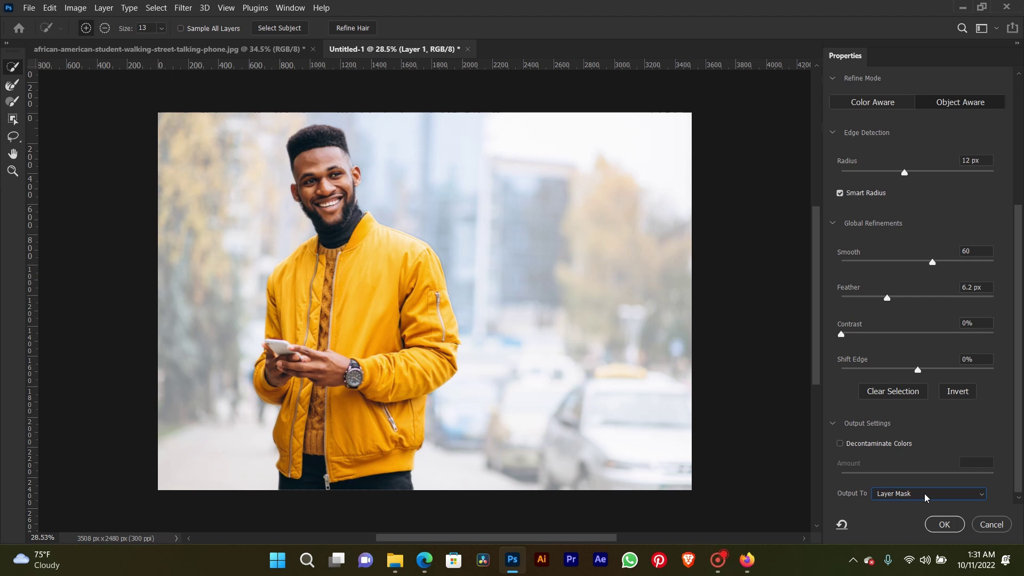
pyautogui.click(940, 520)
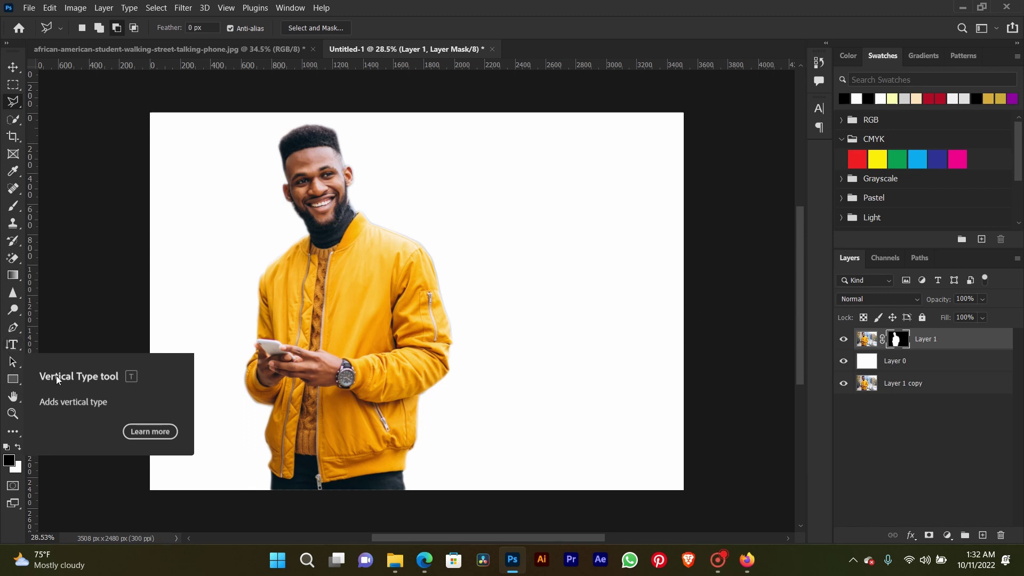
# Step: Add a vertical black 'GOD' text layer and move it up beside the man's arm
pyautogui.click(14, 344)
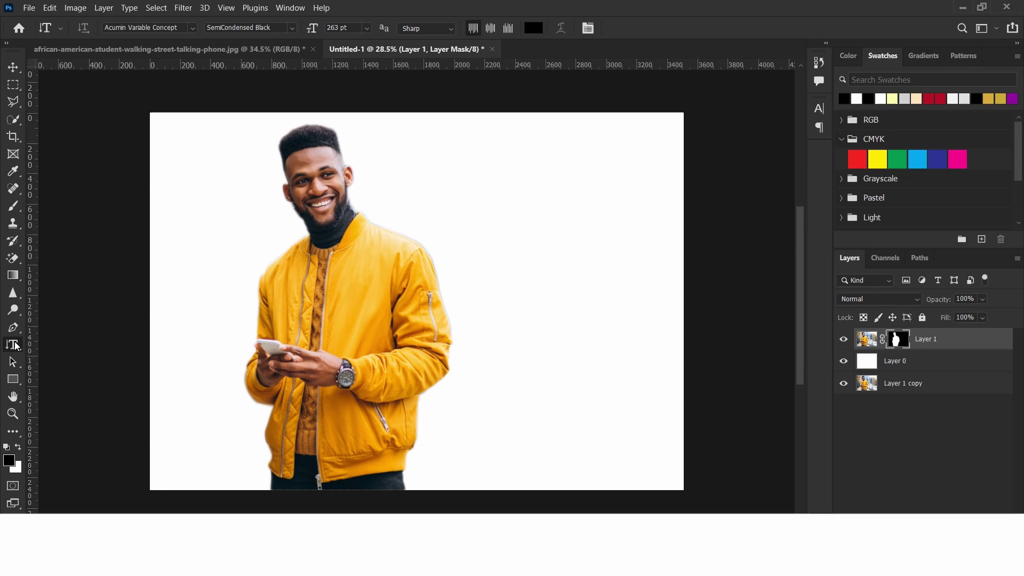
pyautogui.rightClick(14, 345)
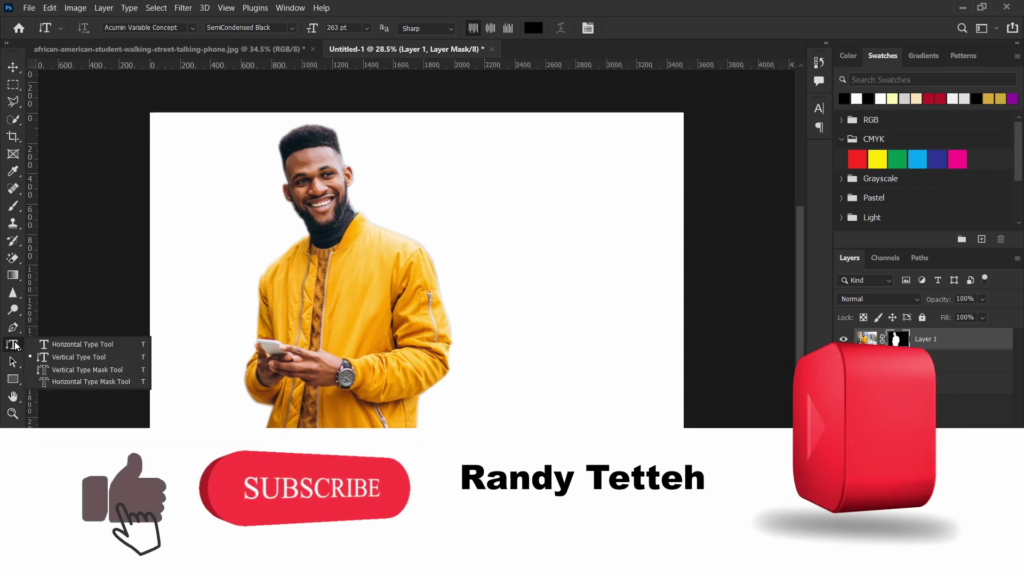
pyautogui.click(53, 344)
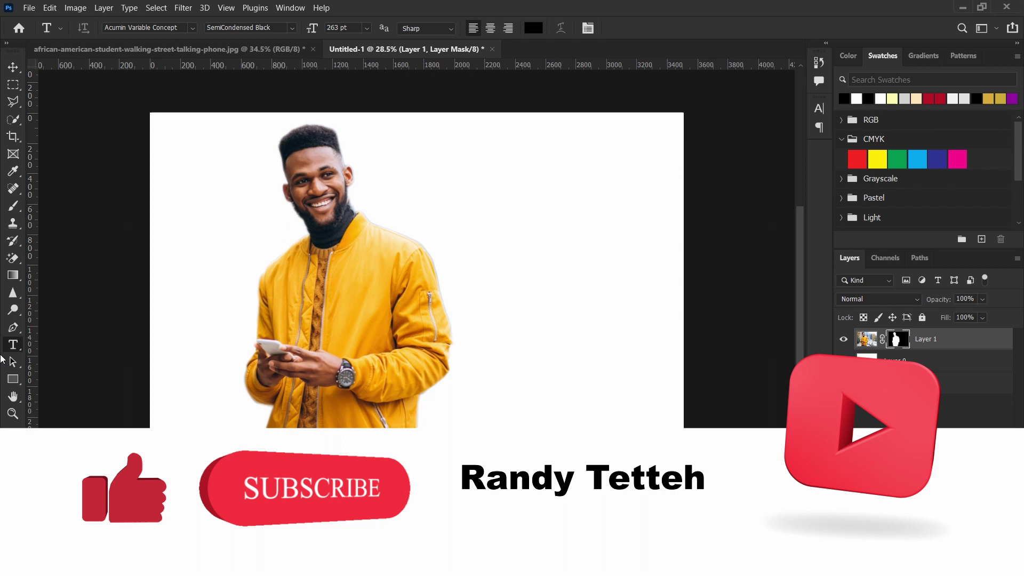
pyautogui.rightClick(16, 345)
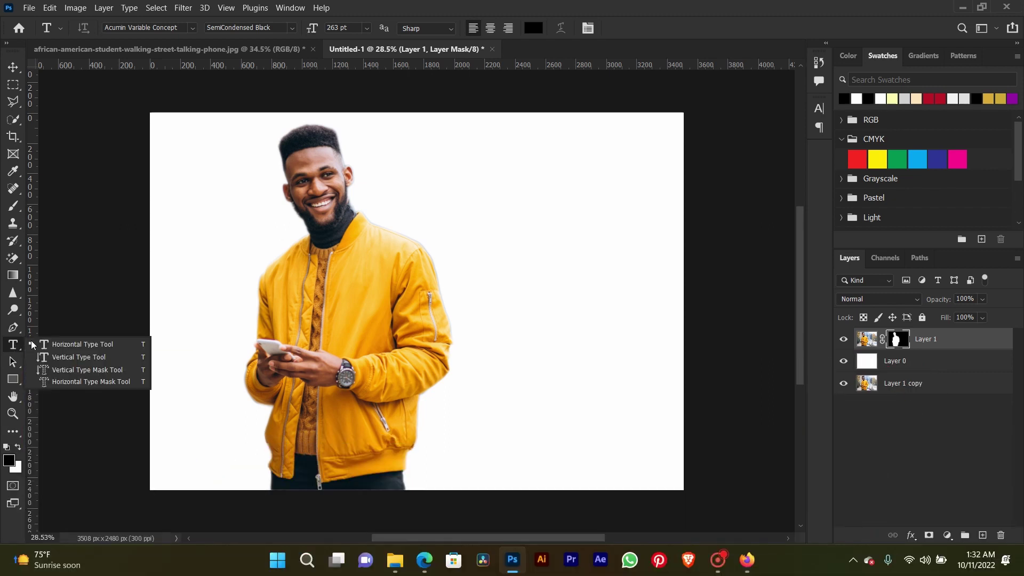
pyautogui.click(75, 357)
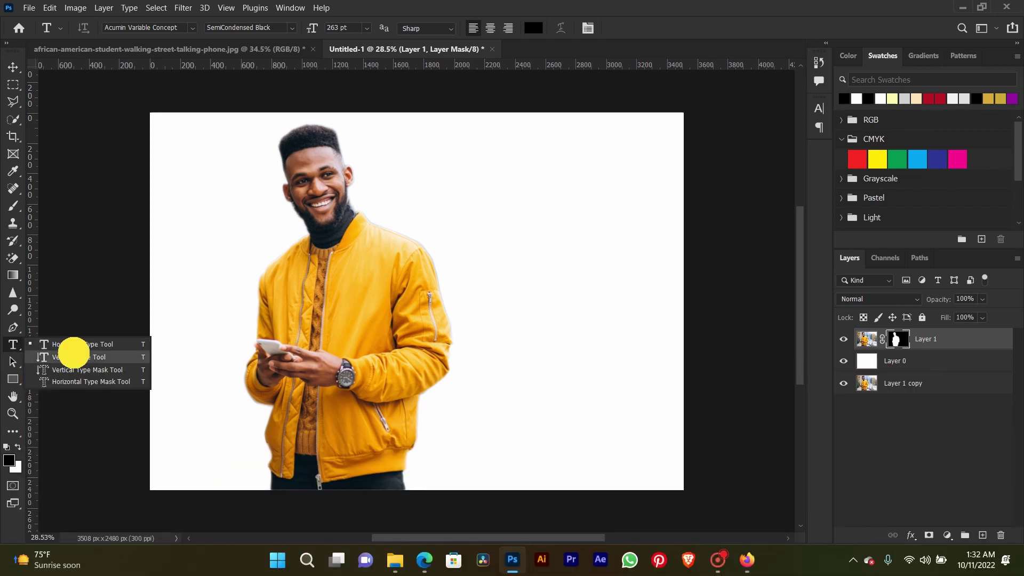
pyautogui.click(435, 158)
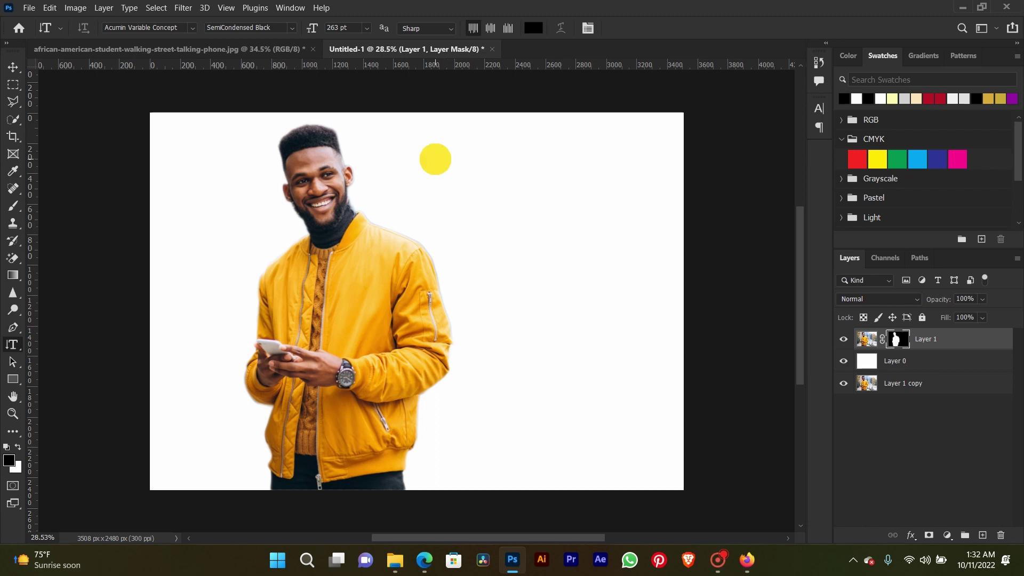
pyautogui.press('BackSpace')
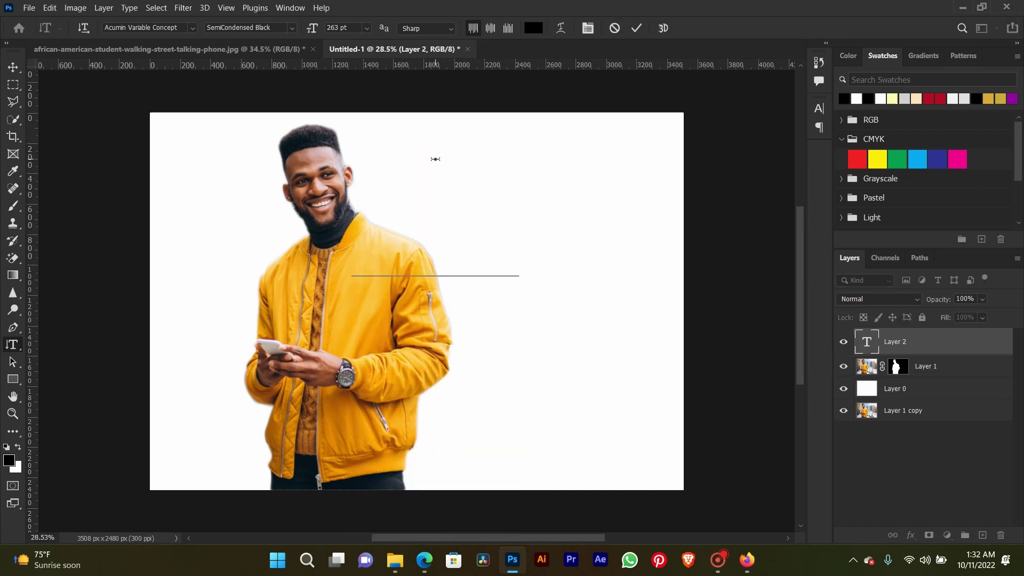
pyautogui.write('GOD')
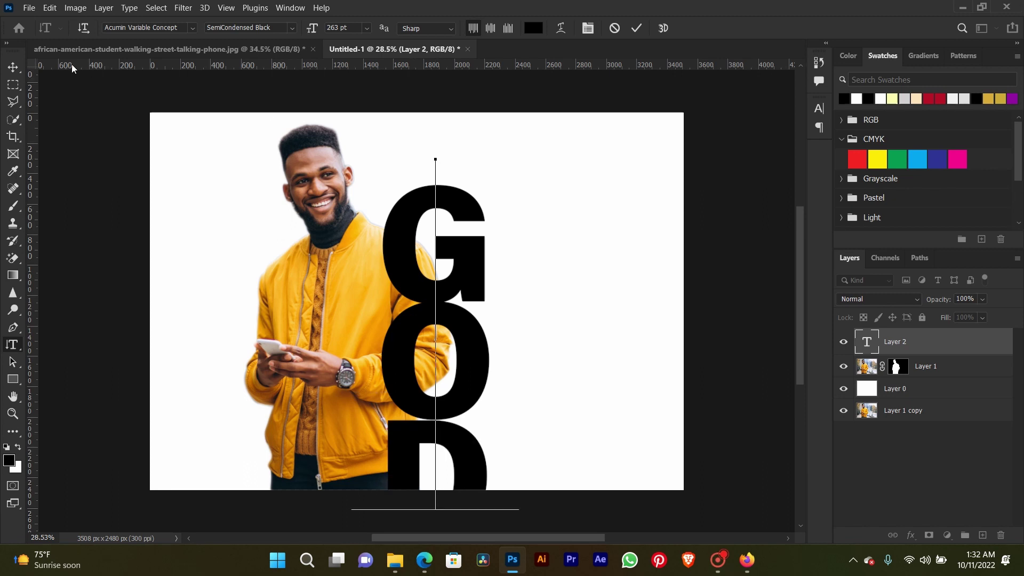
pyautogui.click(13, 66)
pyautogui.moveTo(422, 221); pyautogui.dragTo(391, 182)
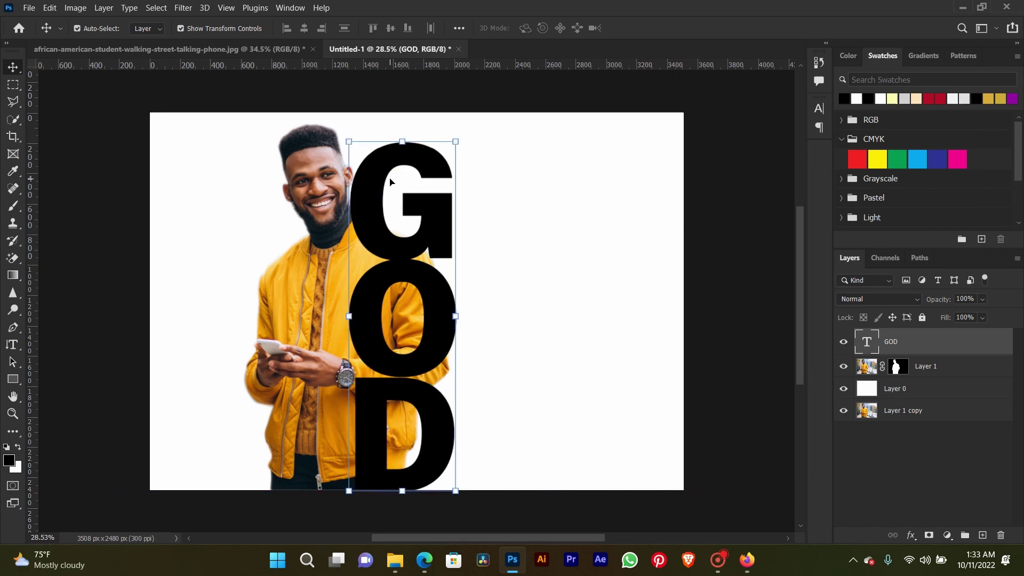
# Step: Target Layer 1's mask with the Brush tool and bring up its brush presets
pyautogui.click(899, 367)
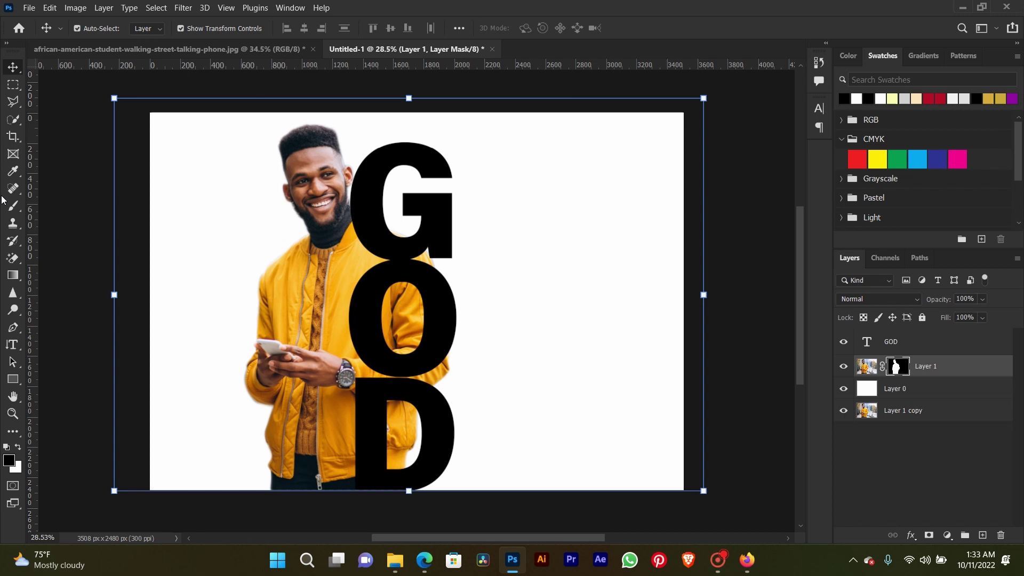
pyautogui.click(6, 211)
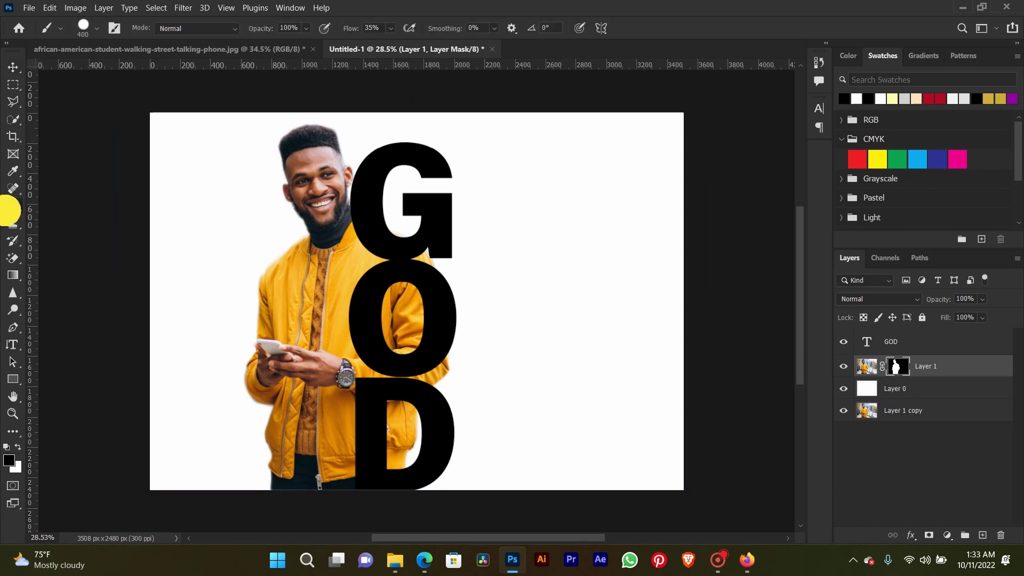
pyautogui.click(98, 29)
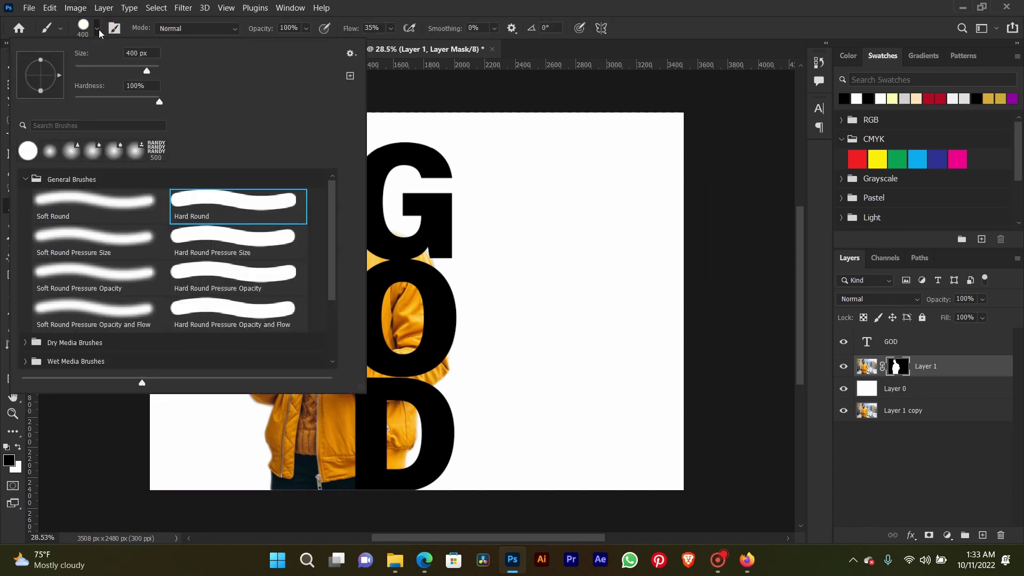
# Step: Choose the 400 px Hard Round brush and paint the mask inside the O, D and G counters
pyautogui.click(218, 213)
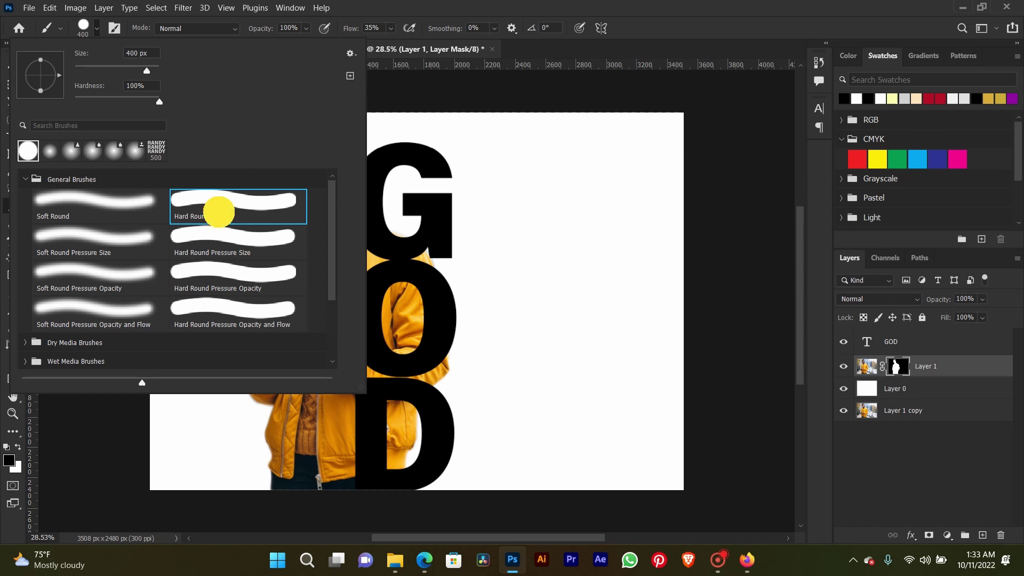
pyautogui.click(478, 7)
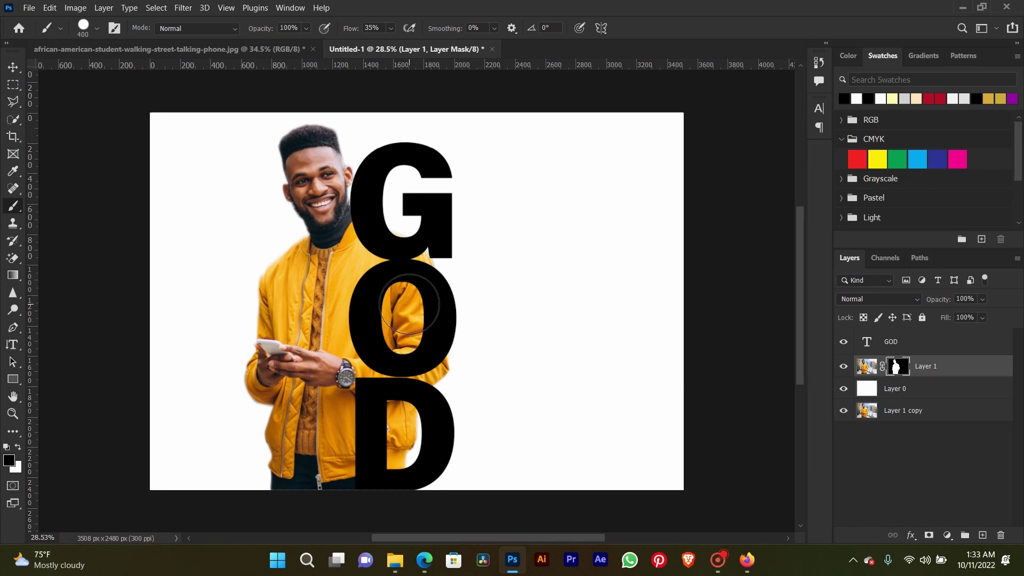
pyautogui.moveTo(401, 320); pyautogui.dragTo(433, 368)
pyautogui.moveTo(419, 424); pyautogui.dragTo(404, 436)
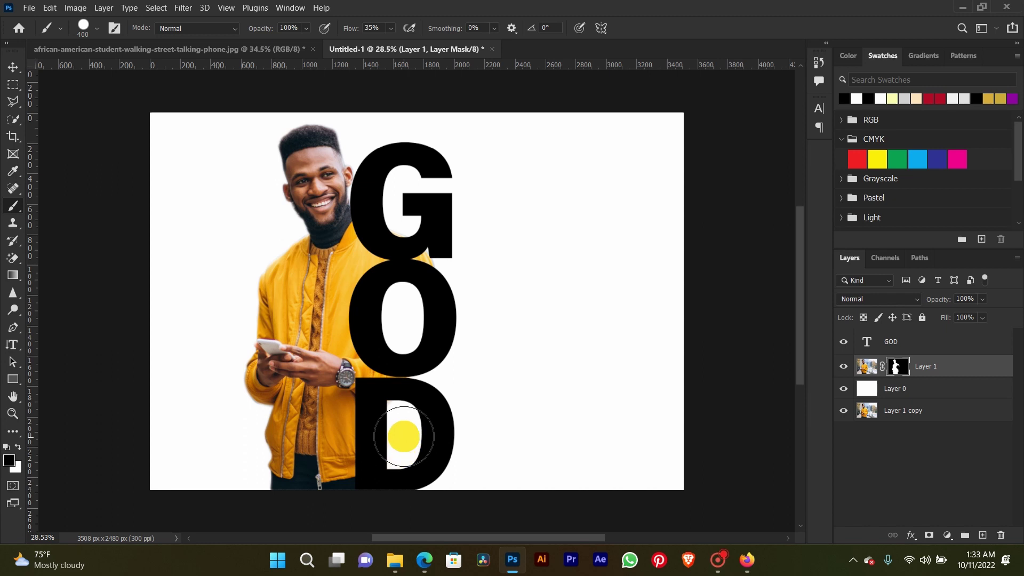
pyautogui.moveTo(404, 436); pyautogui.dragTo(401, 431)
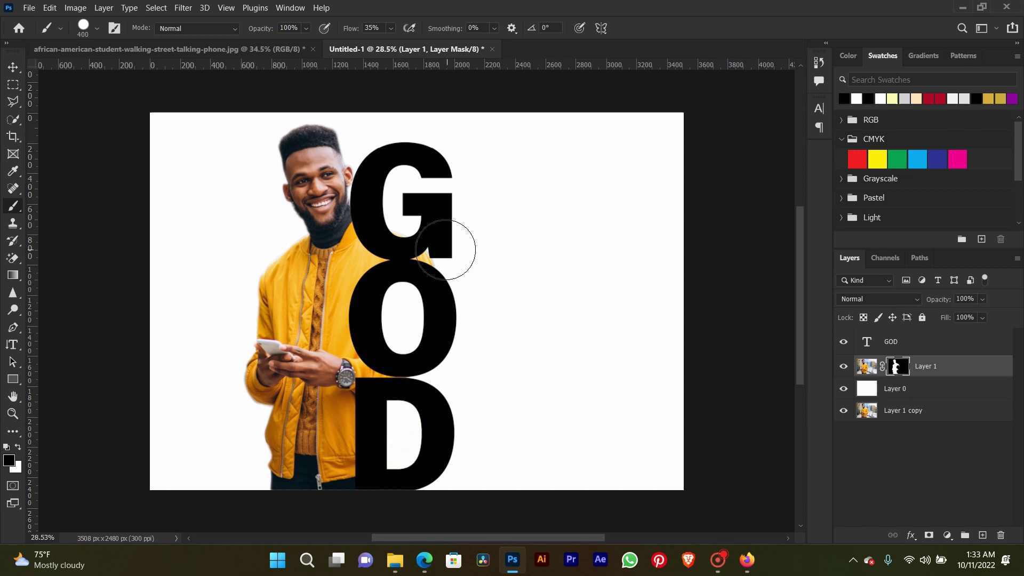
pyautogui.moveTo(445, 249); pyautogui.dragTo(410, 209)
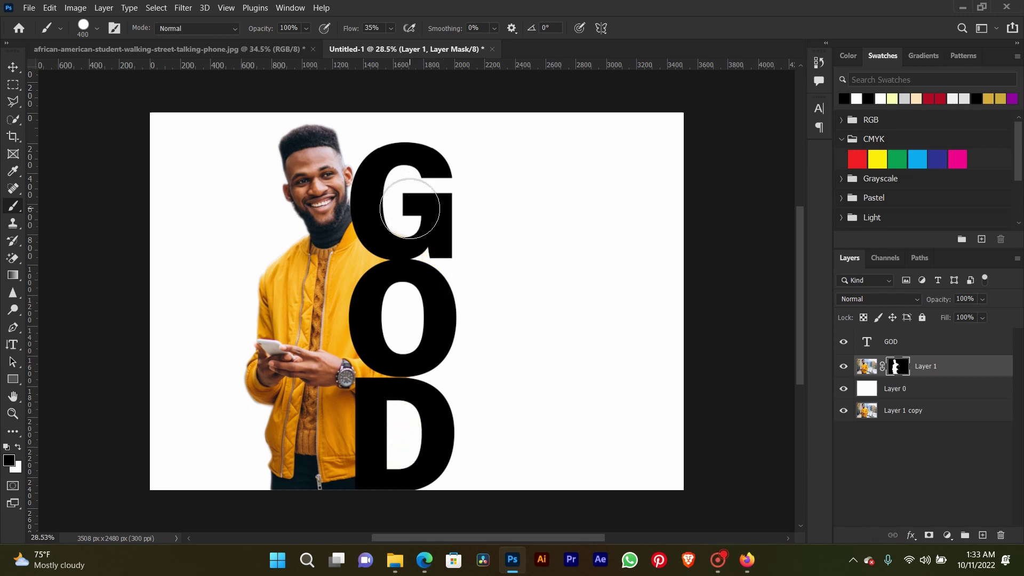
pyautogui.click(410, 209)
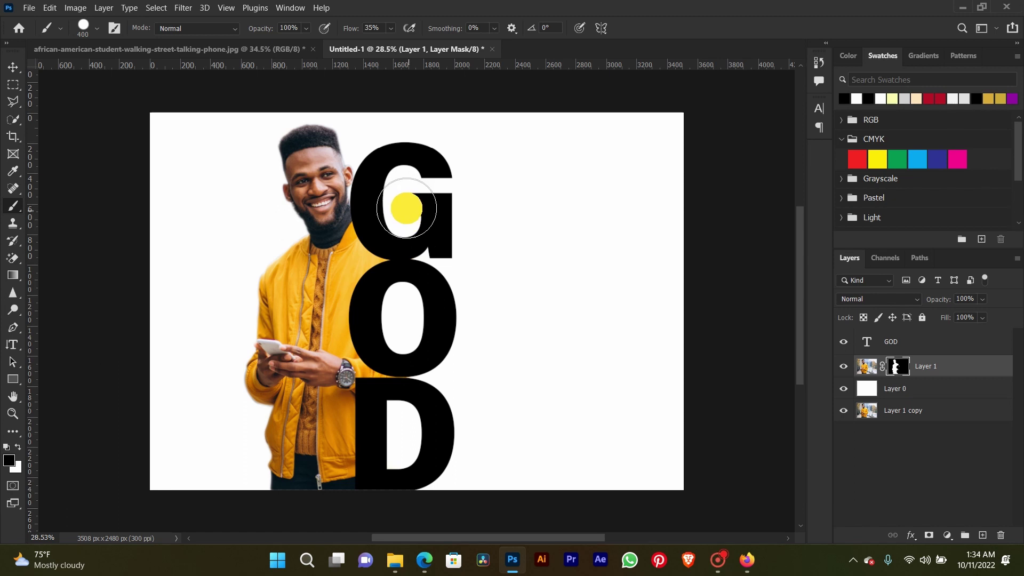
# Step: Undo the stray dab in the G and repaint the O and D counters on the mask
pyautogui.hotkey('ctrl', 'z')
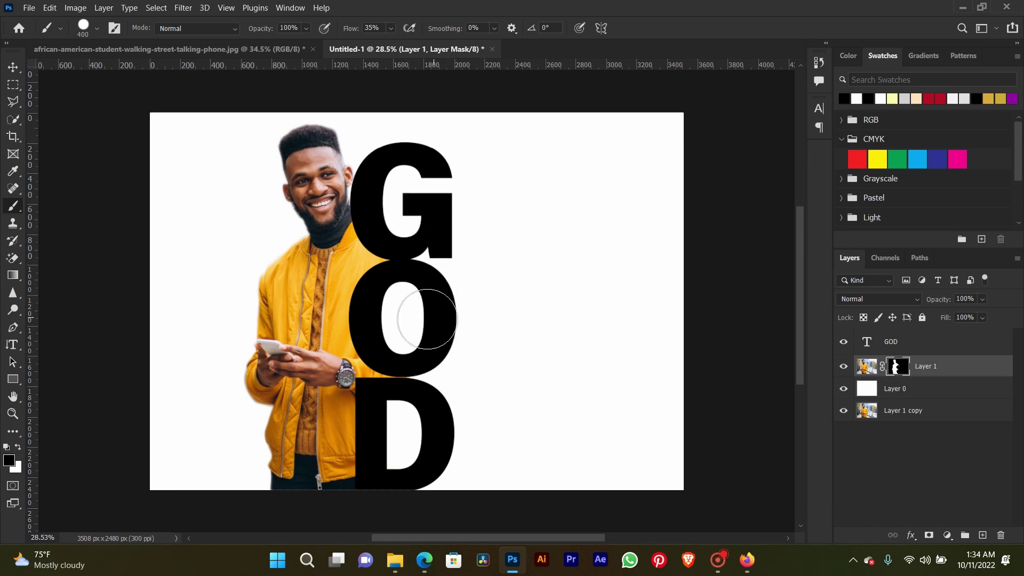
pyautogui.click(405, 317)
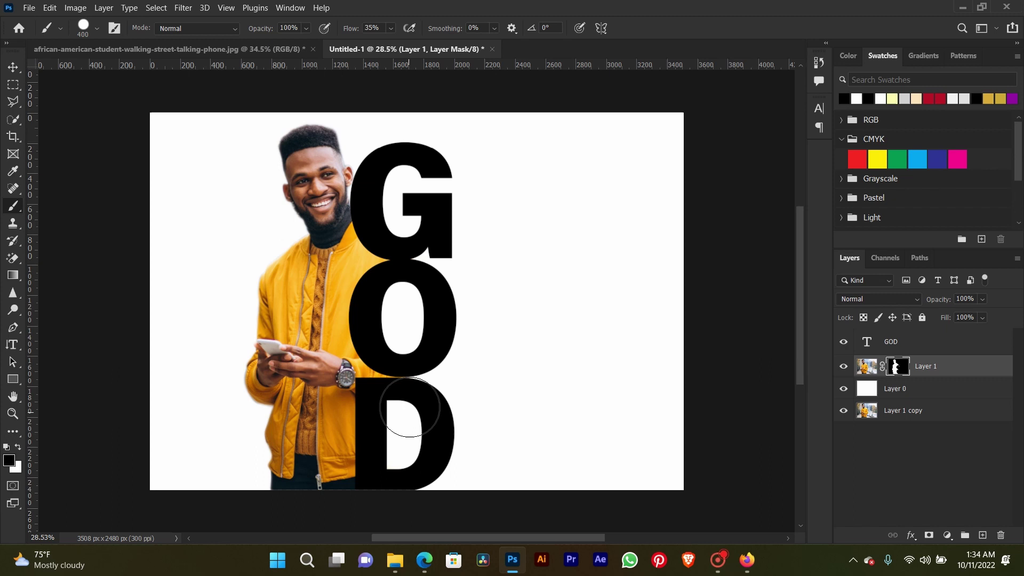
pyautogui.moveTo(411, 419); pyautogui.dragTo(401, 441)
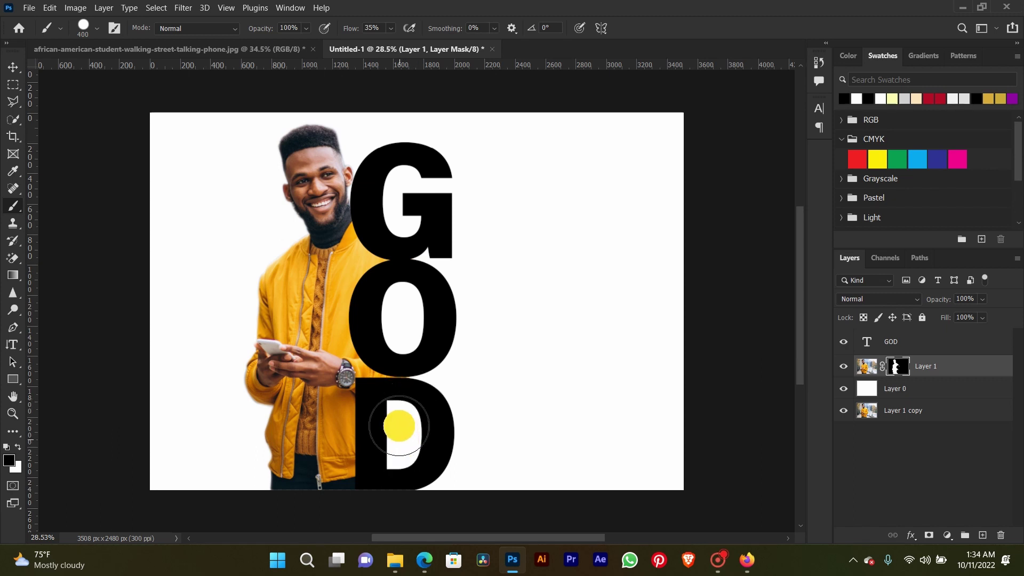
pyautogui.moveTo(401, 442); pyautogui.dragTo(399, 425)
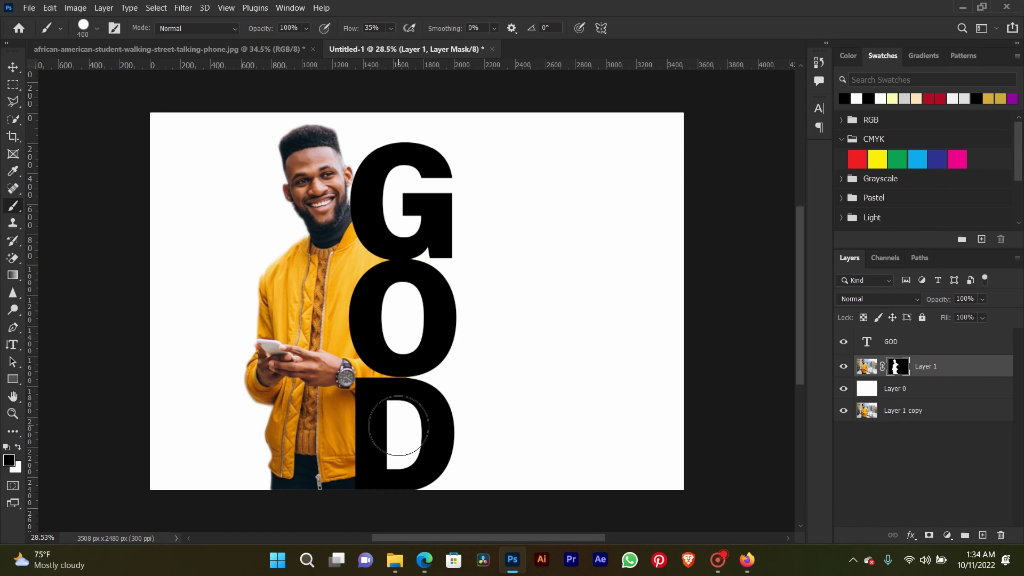
pyautogui.click(719, 560)
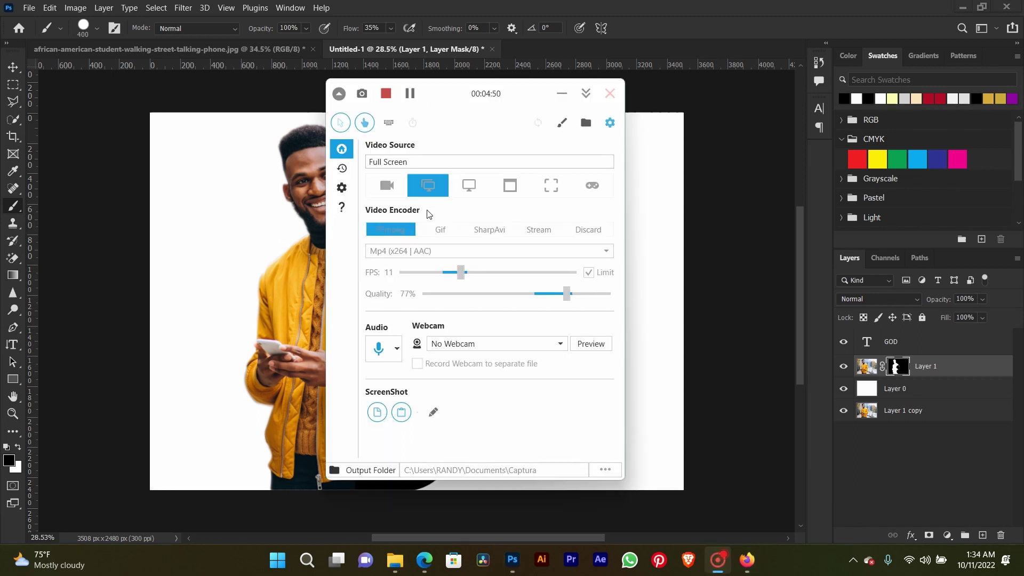
pyautogui.click(414, 92)
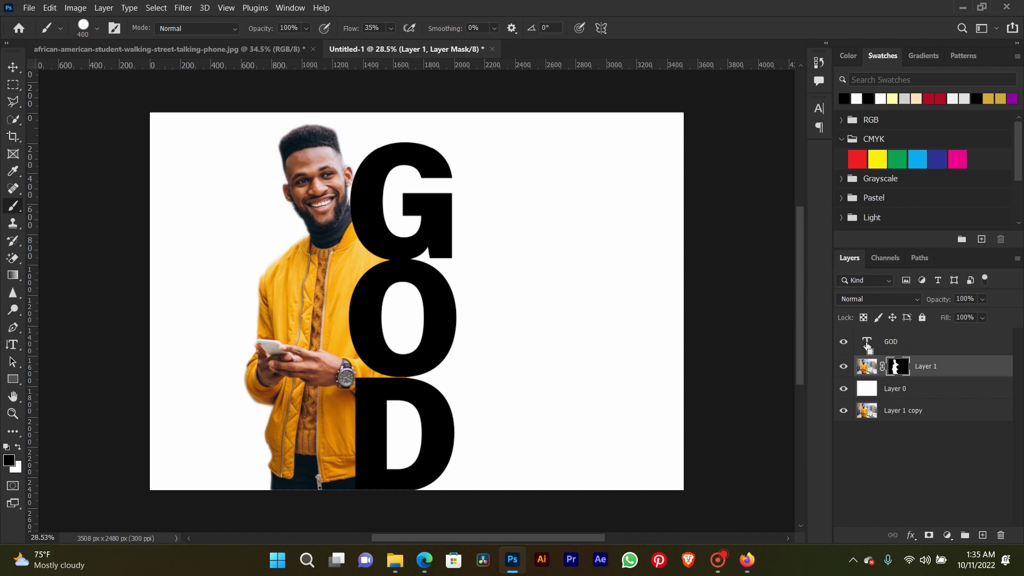
# Step: Load the GOD letters as a selection and expand it by 15 pixels
pyautogui.keyDown('ctrl'); pyautogui.click(867, 344); pyautogui.keyUp('ctrl')
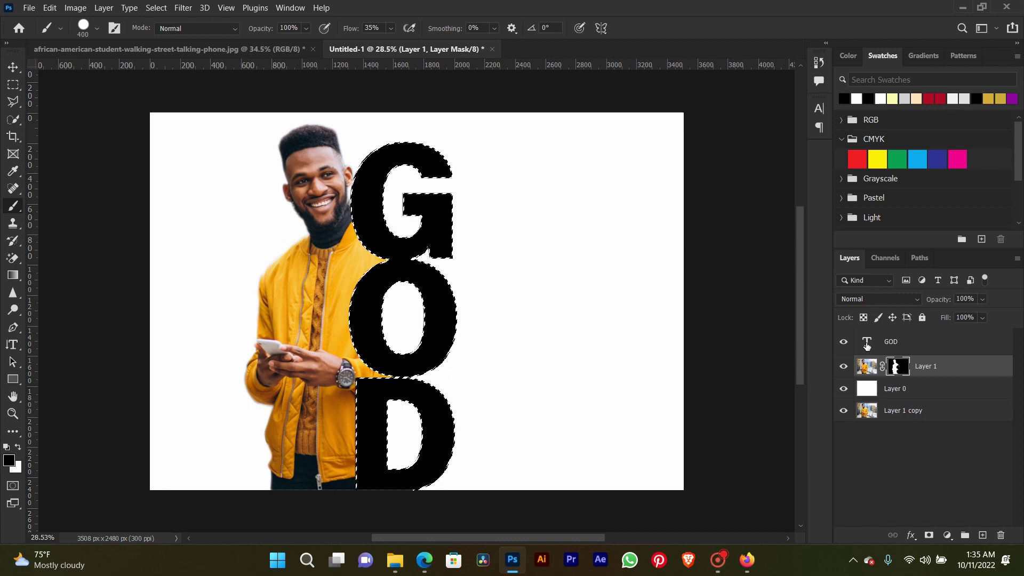
pyautogui.click(157, 7)
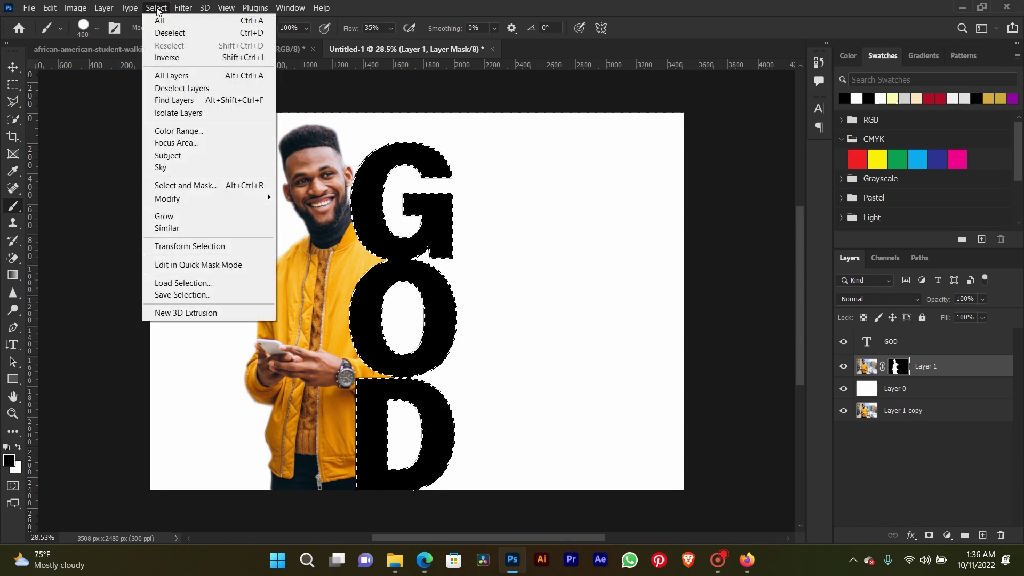
pyautogui.moveTo(168, 198)
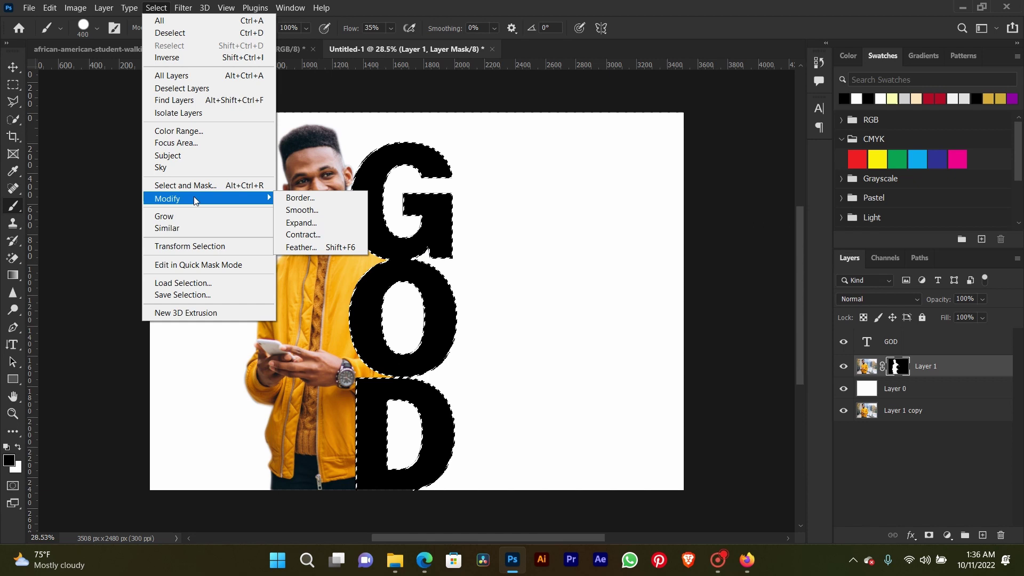
pyautogui.click(304, 222)
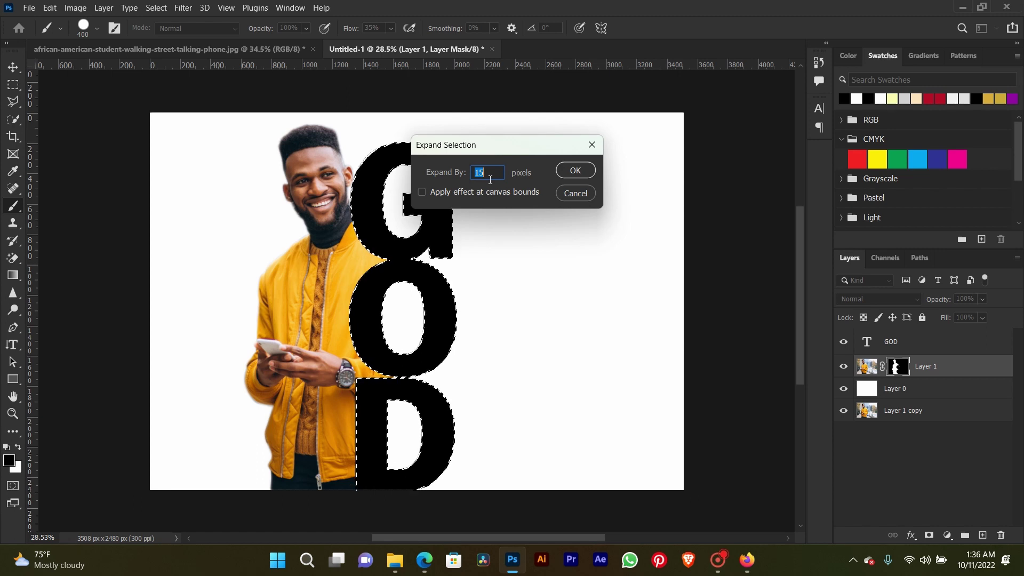
pyautogui.click(576, 170)
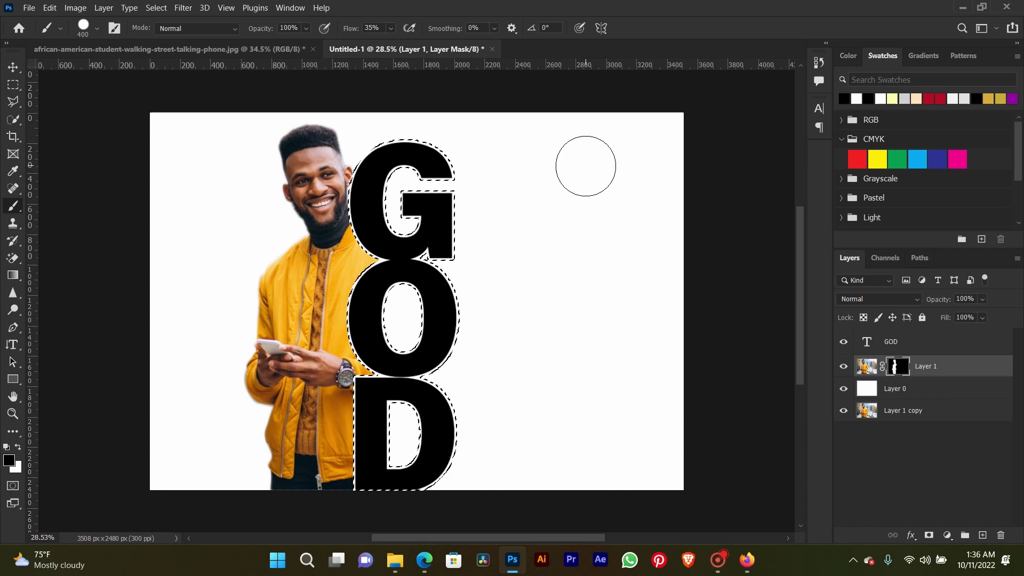
# Step: Deselect, then brush along the G and O left edges on Layer 1's mask for a white gap
pyautogui.hotkey('ctrl', 'd')
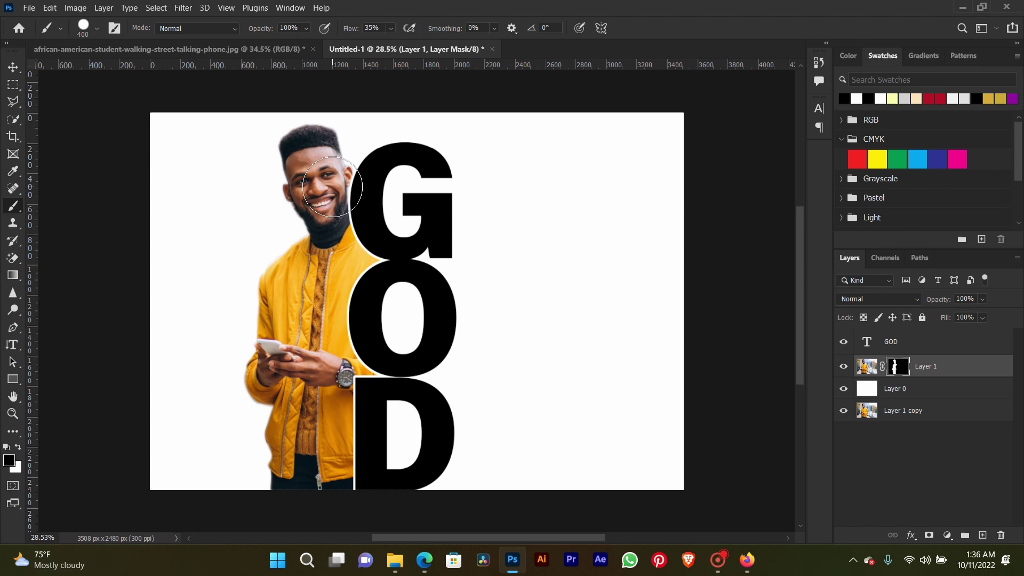
pyautogui.click(332, 187)
pyautogui.moveTo(332, 187); pyautogui.dragTo(347, 365)
pyautogui.moveTo(340, 301); pyautogui.dragTo(366, 206)
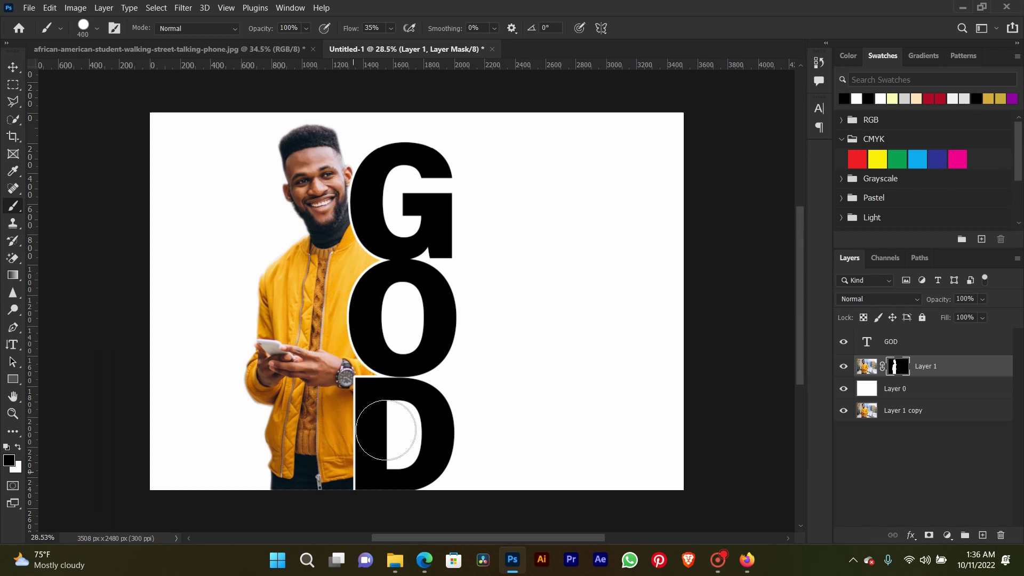
# Step: Lock the bottom Layer 1 copy and place a maskless duplicate of Layer 1 above GOD
pyautogui.click(930, 409)
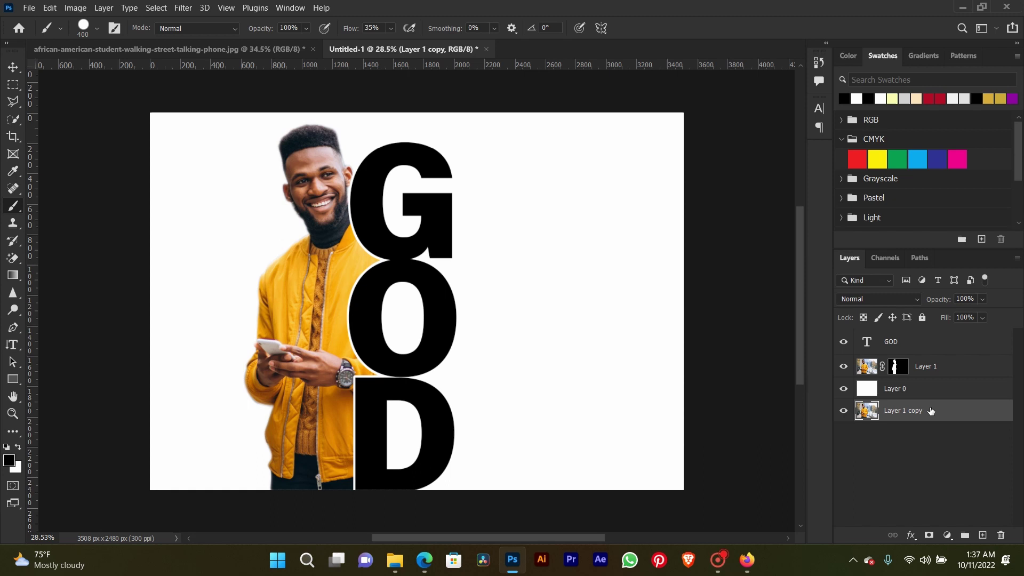
pyautogui.click(919, 318)
pyautogui.click(950, 367)
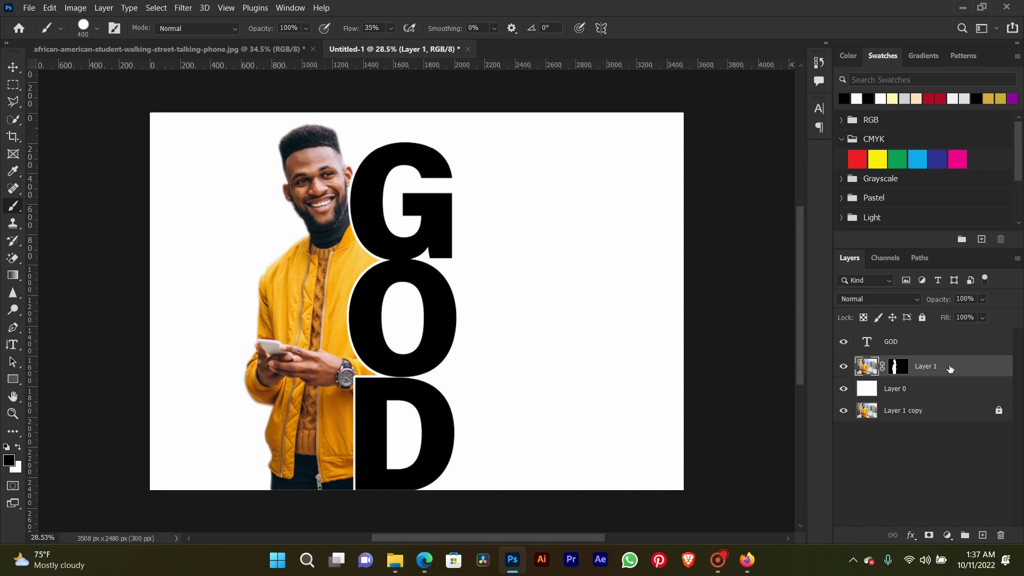
pyautogui.hotkey('ctrl', 'j')
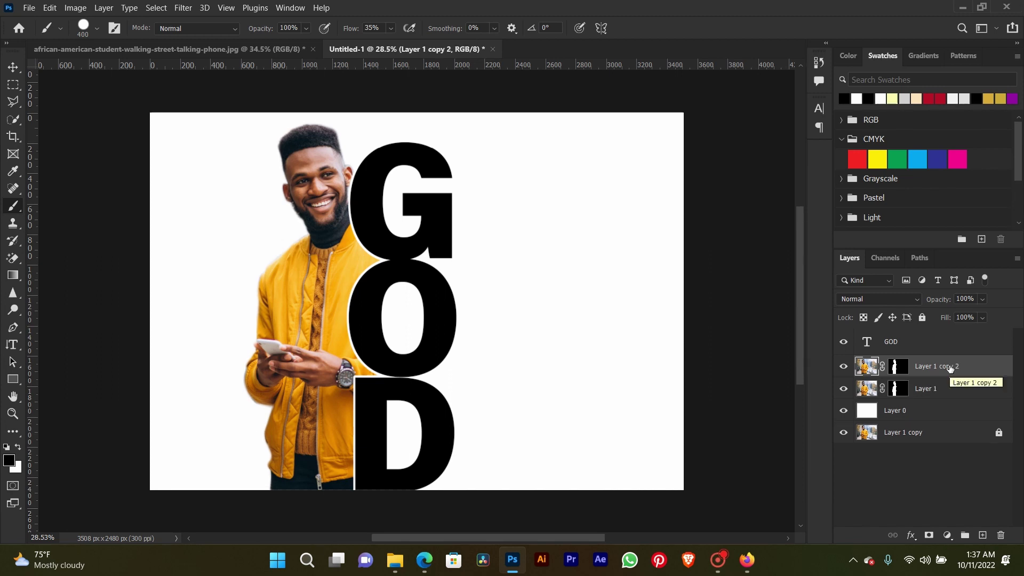
pyautogui.moveTo(949, 368); pyautogui.dragTo(945, 340)
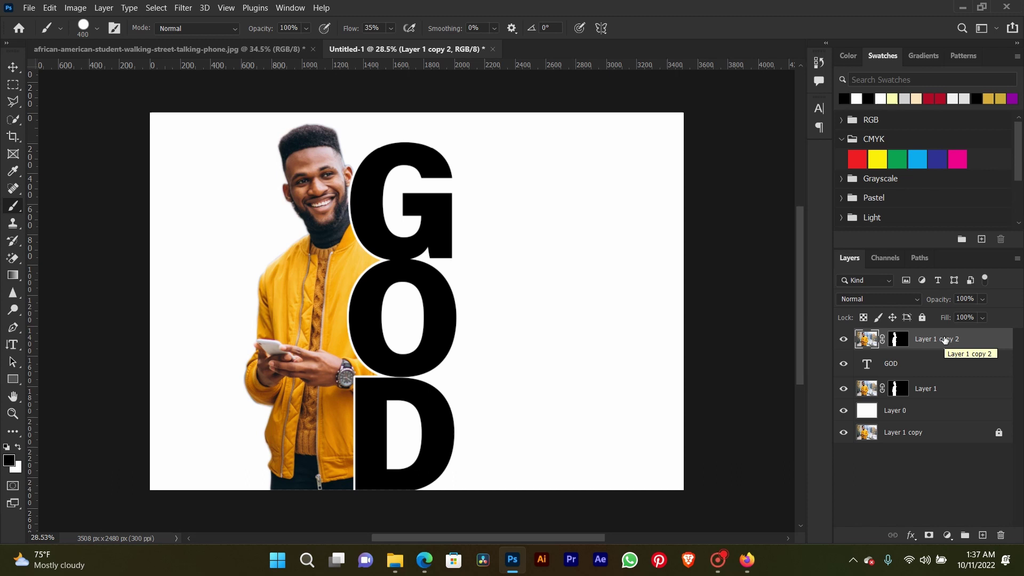
pyautogui.click(900, 339)
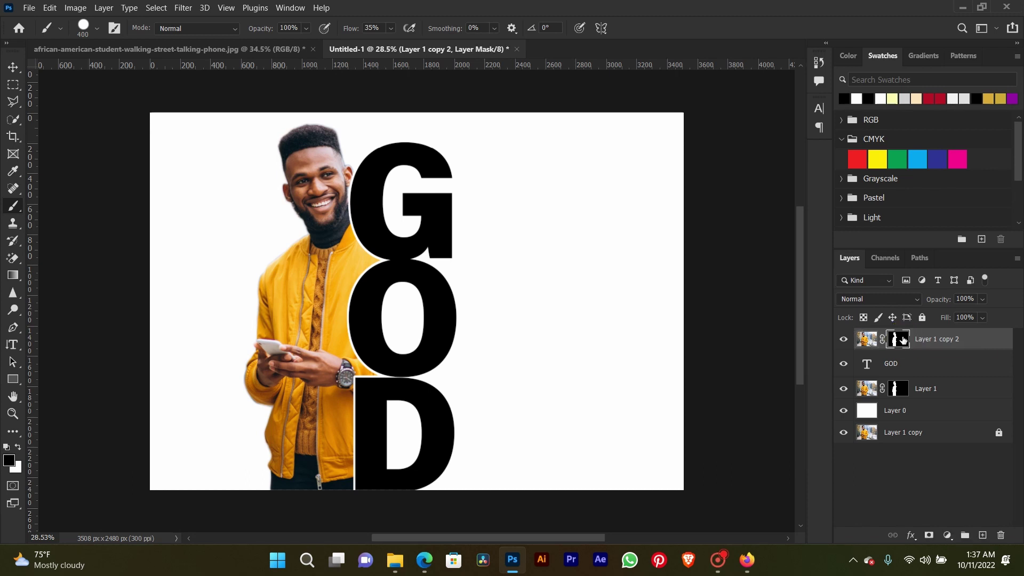
pyautogui.press('Delete')
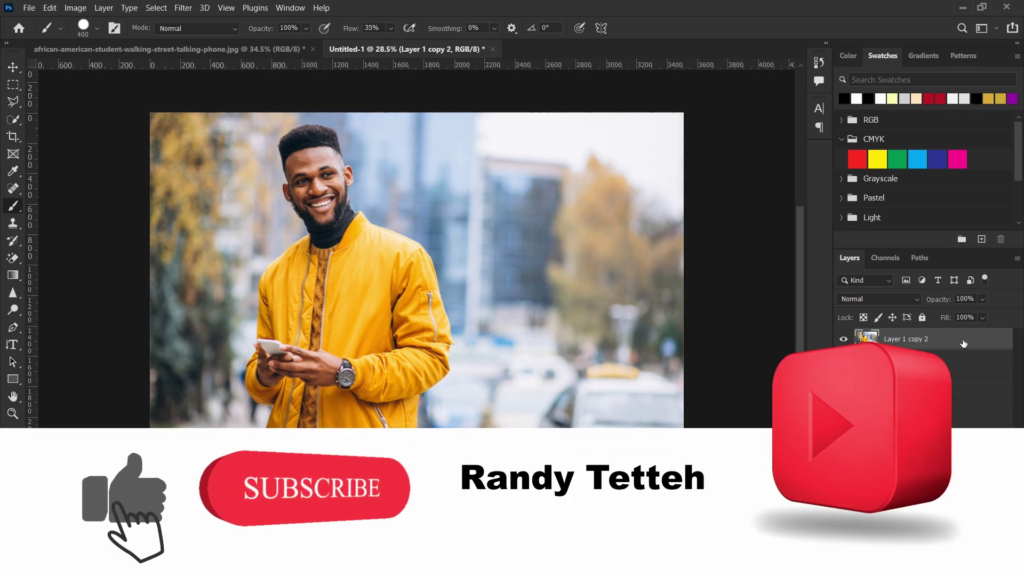
# Step: Clip Layer 1 copy 2 to the GOD text layer with Create Clipping Mask
pyautogui.rightClick(963, 343)
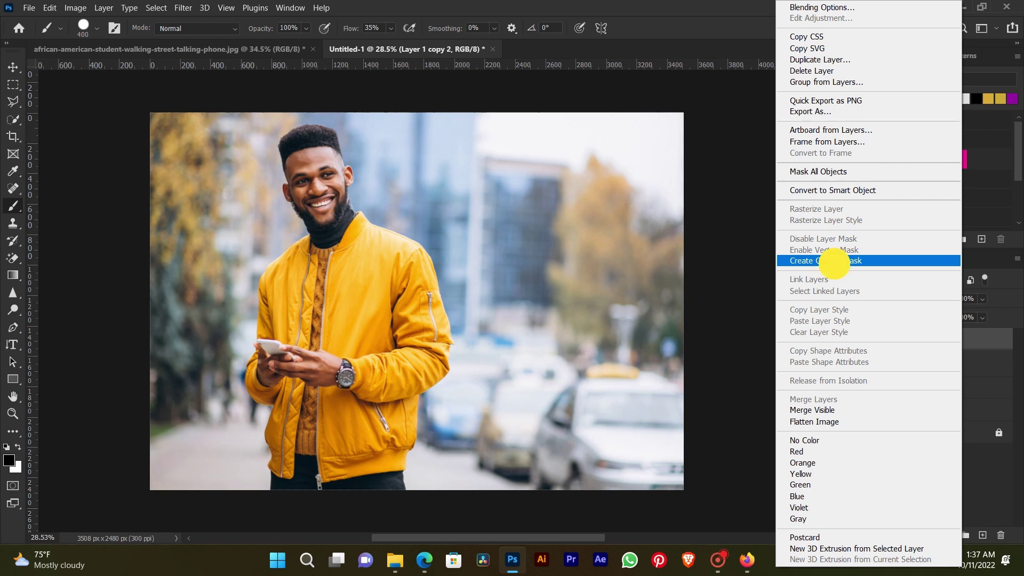
pyautogui.click(836, 262)
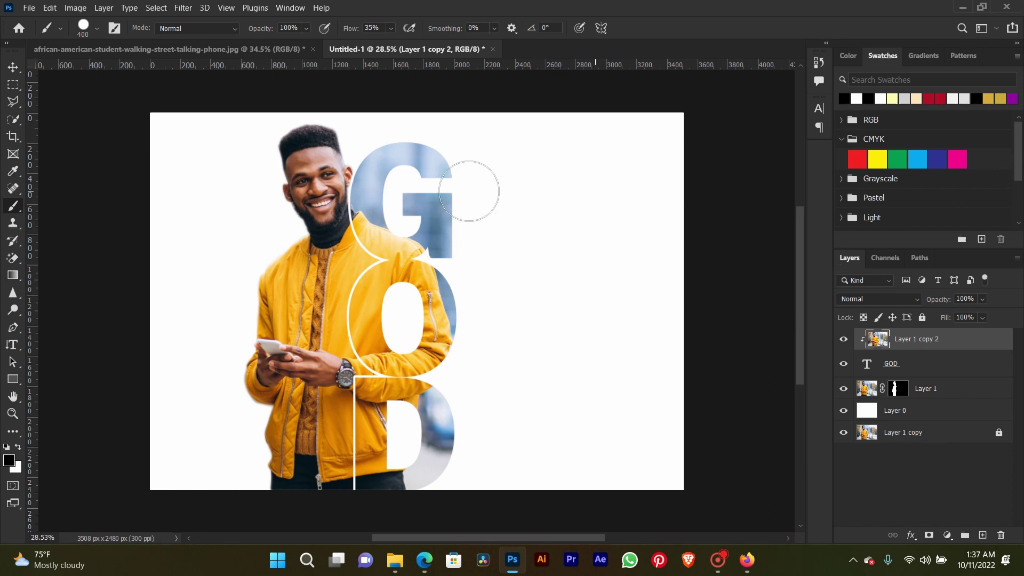
# Step: Activate the Move tool with transform controls around the clipped street photo copy
pyautogui.click(14, 67)
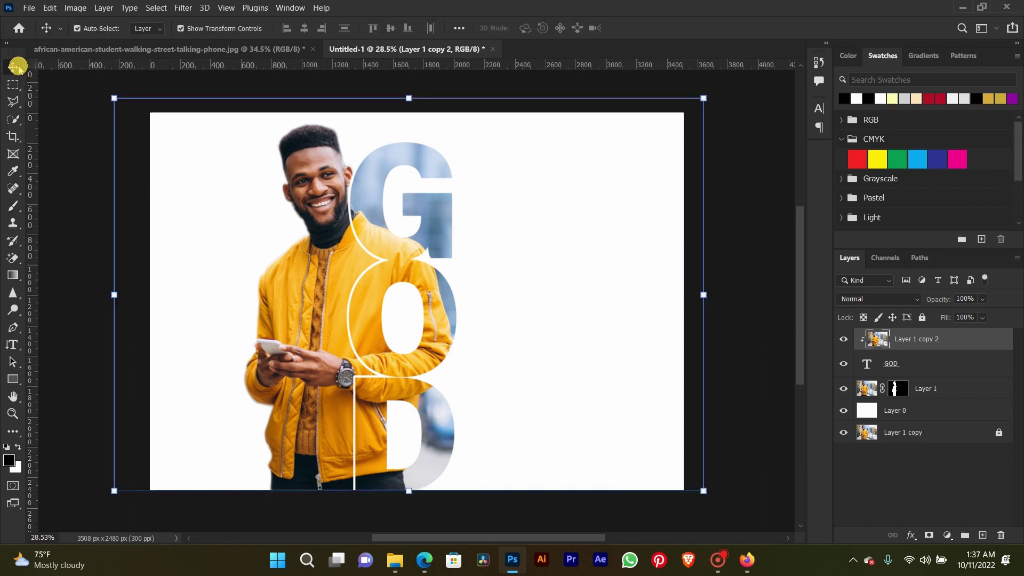